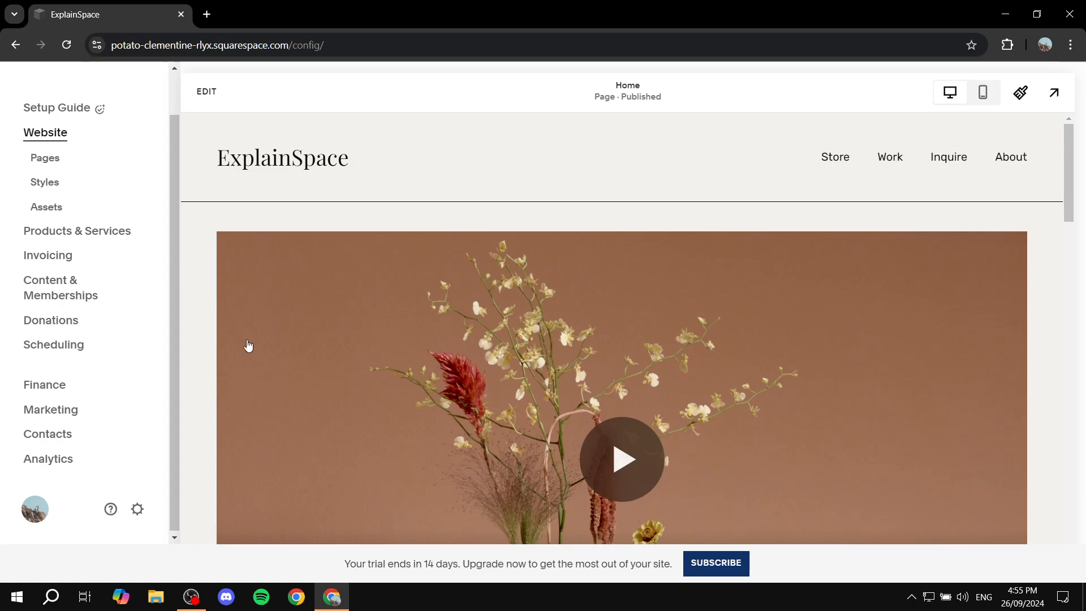
# - Open the Shipping page within the site's Selling settings
pyautogui.scroll(2, 126, 308)
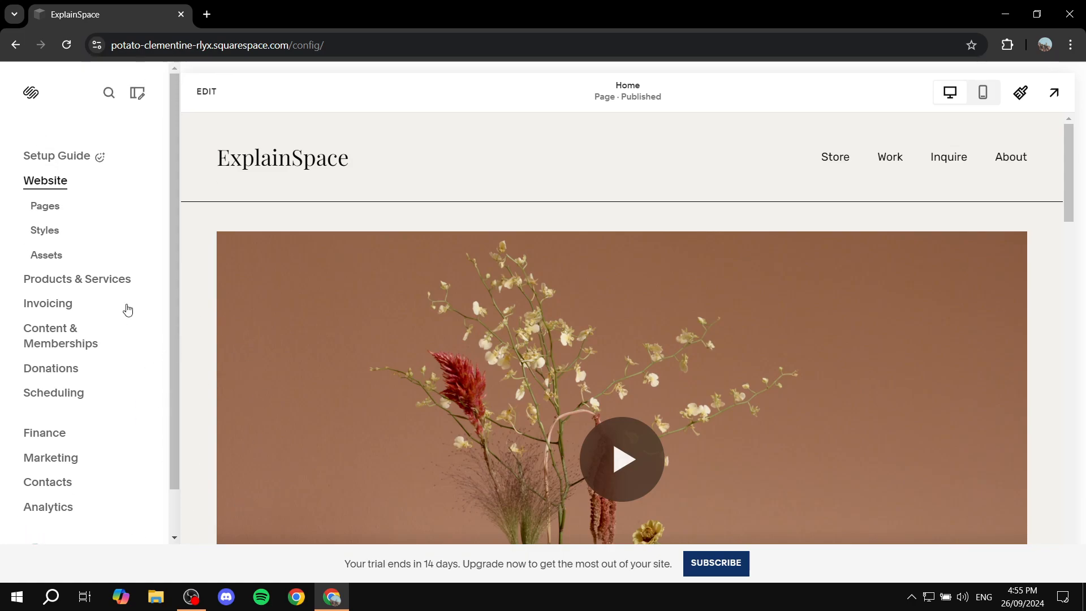
pyautogui.scroll(-2, 167, 349)
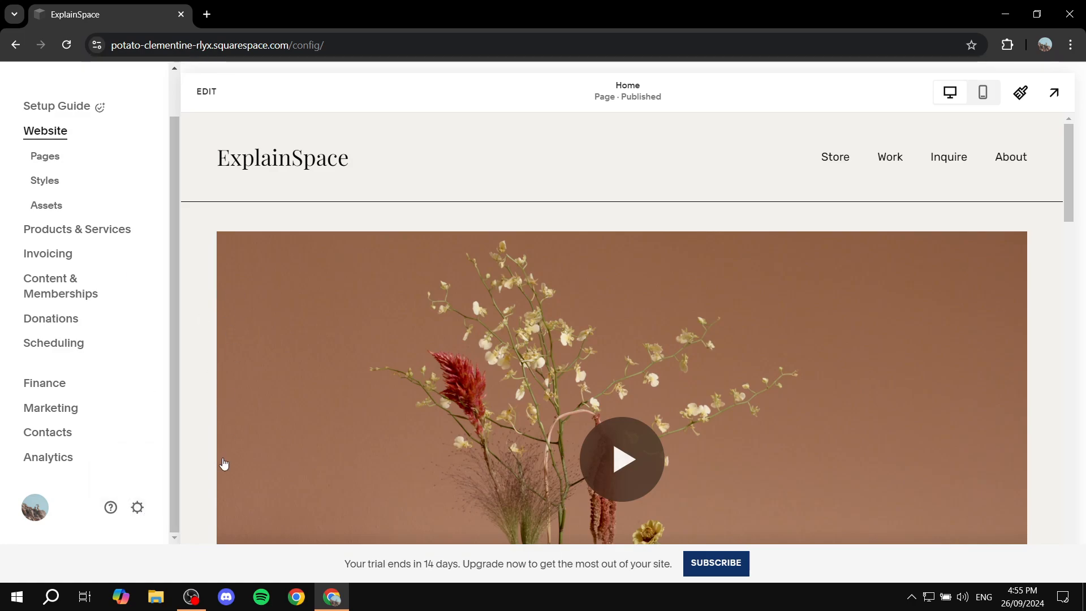
pyautogui.click(137, 507)
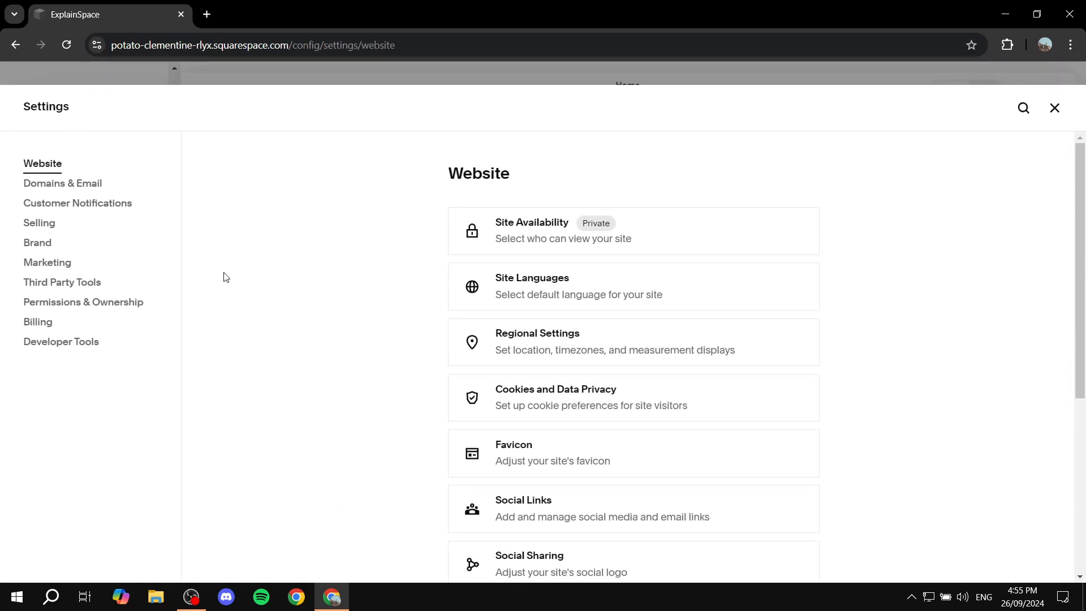
pyautogui.click(59, 227)
pyautogui.scroll(-5, 611, 280)
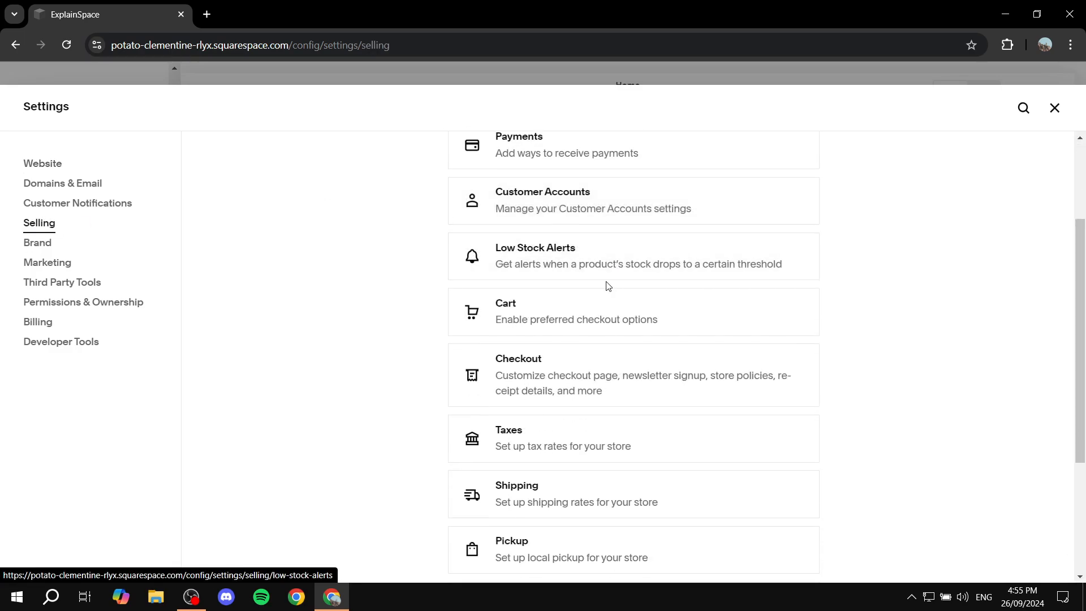
pyautogui.click(594, 365)
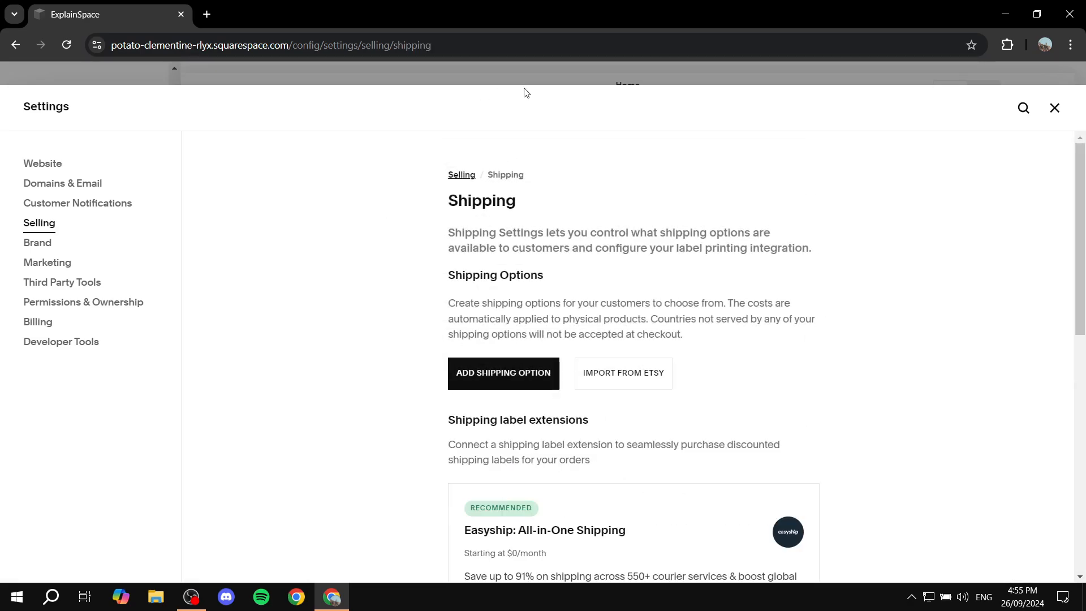
# - View the calculation methods offered for a new shipping option, cancel without adding one, and close the settings
pyautogui.click(506, 379)
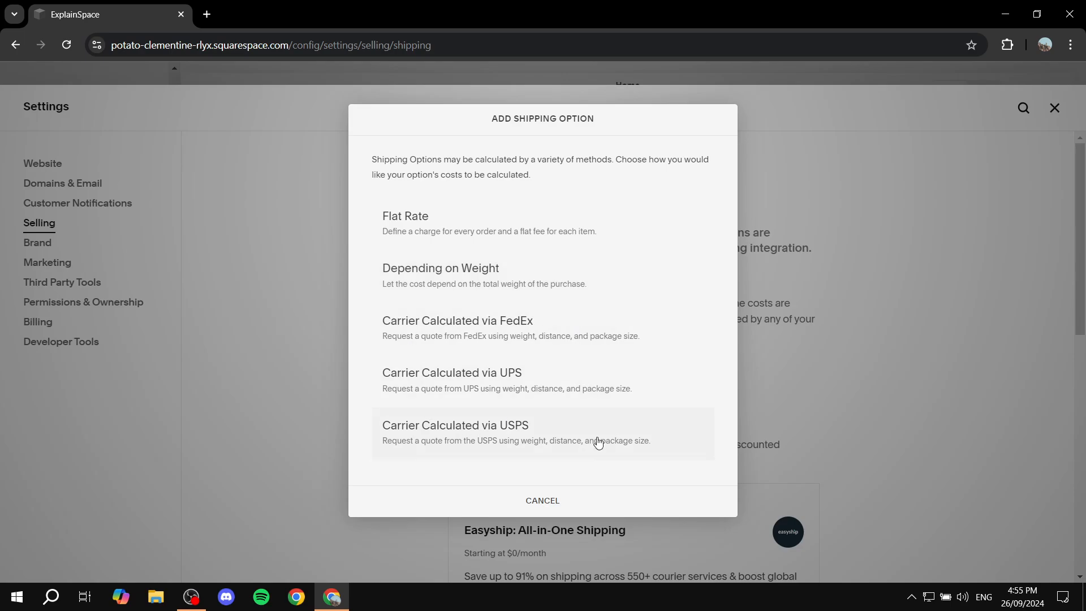
pyautogui.click(543, 502)
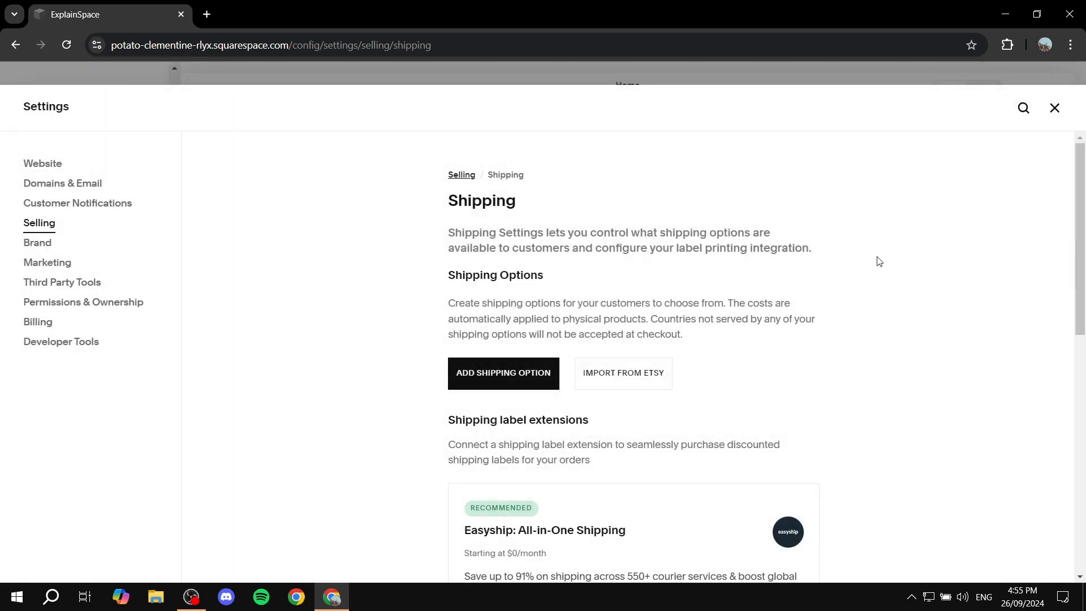
pyautogui.click(1055, 108)
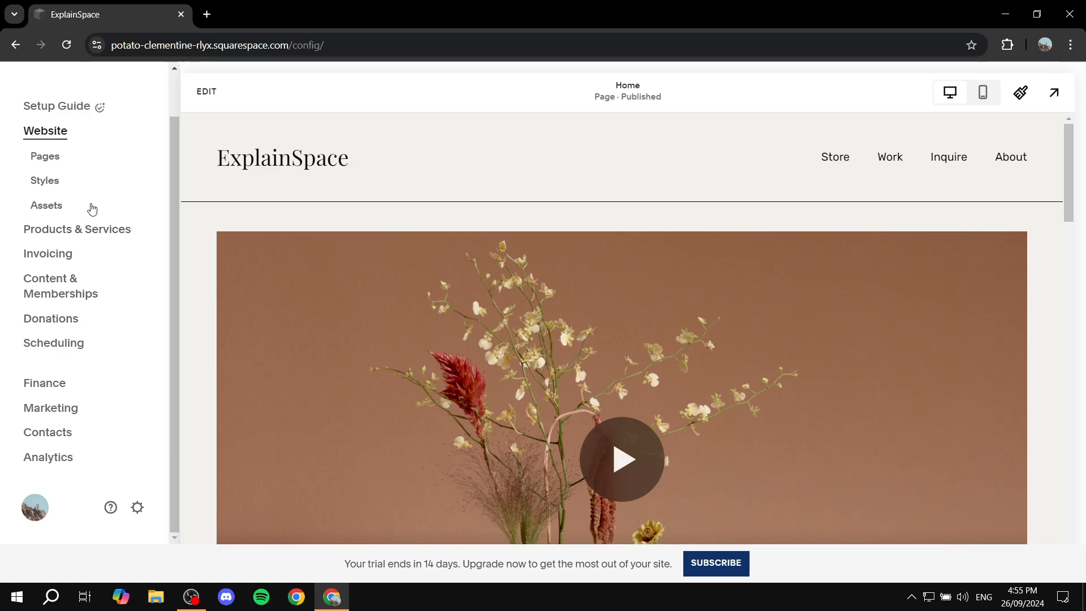
# - Start a new discount from the Products & Services discounts and name it "Free Shipping Over $50"
pyautogui.click(111, 236)
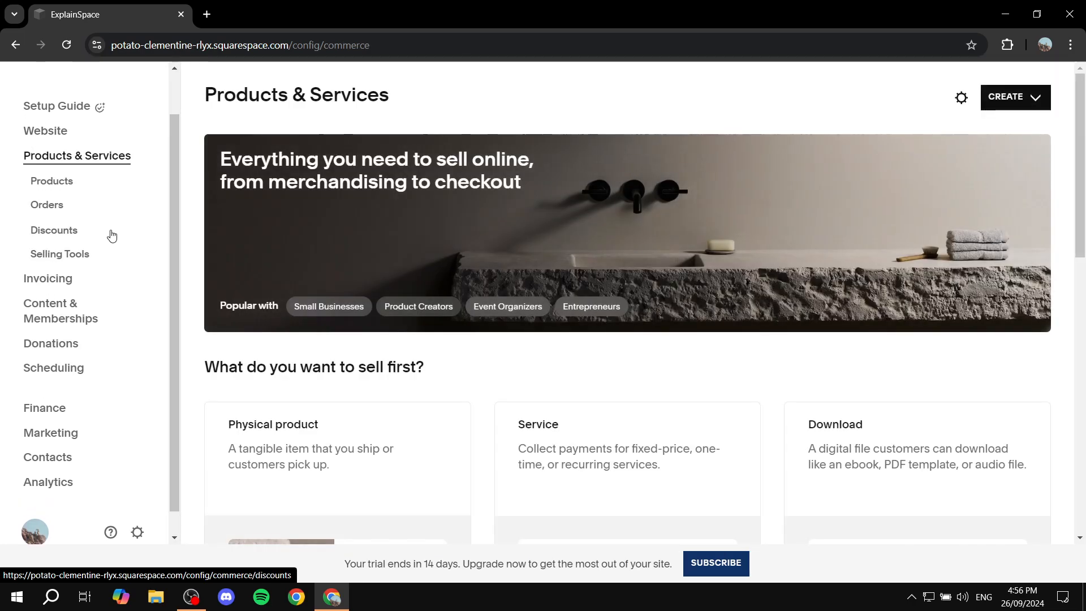
pyautogui.click(58, 236)
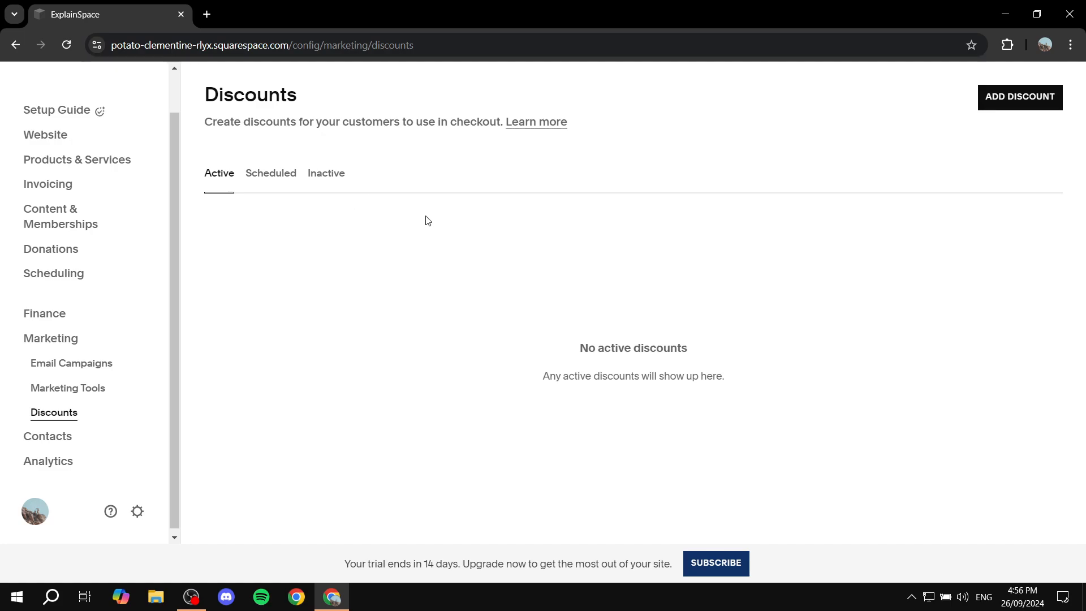
pyautogui.click(1020, 101)
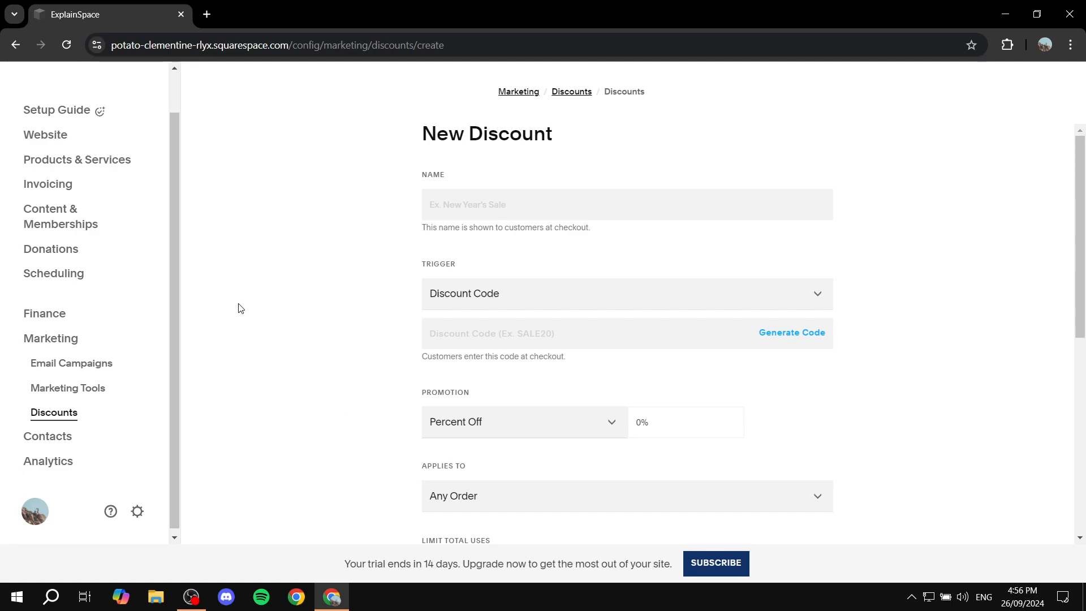
pyautogui.click(507, 199)
pyautogui.write('Free Shipping O')
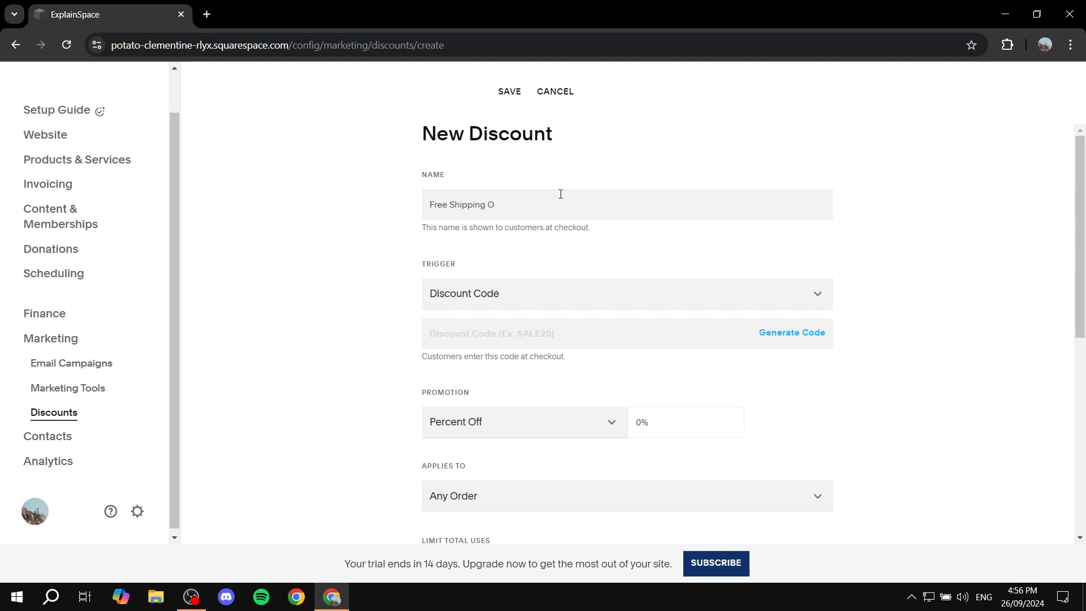
pyautogui.write('ver 5050')
pyautogui.moveTo(492, 226); pyautogui.dragTo(419, 239)
pyautogui.click(607, 232)
pyautogui.click(405, 238)
# - Keep Discount Code as the discount's trigger and have a code generated for it
pyautogui.moveTo(420, 266); pyautogui.dragTo(479, 266)
pyautogui.click(482, 267)
pyautogui.click(509, 293)
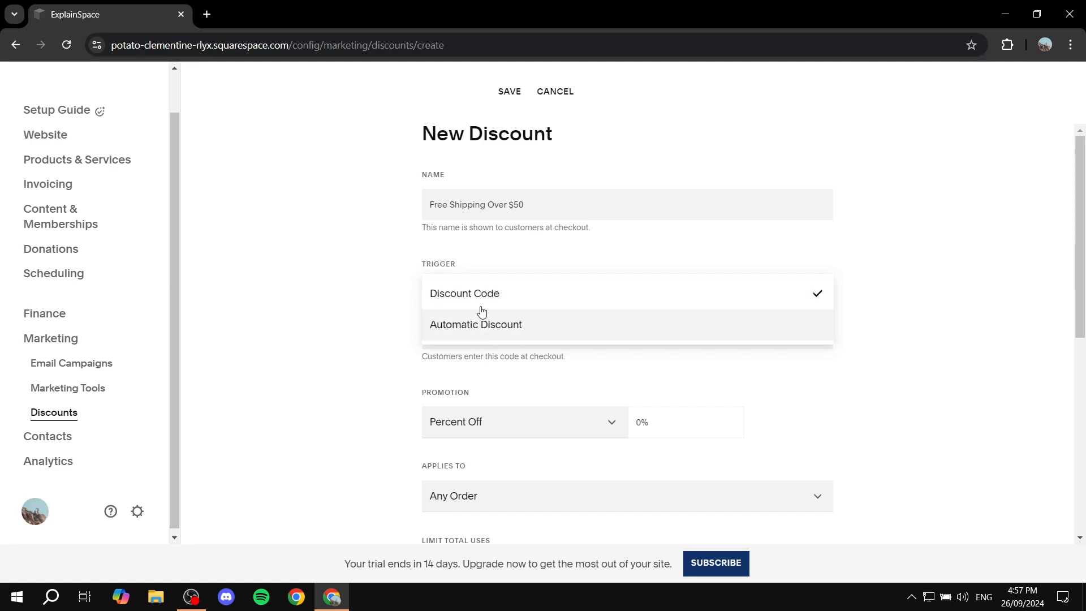
pyautogui.click(583, 301)
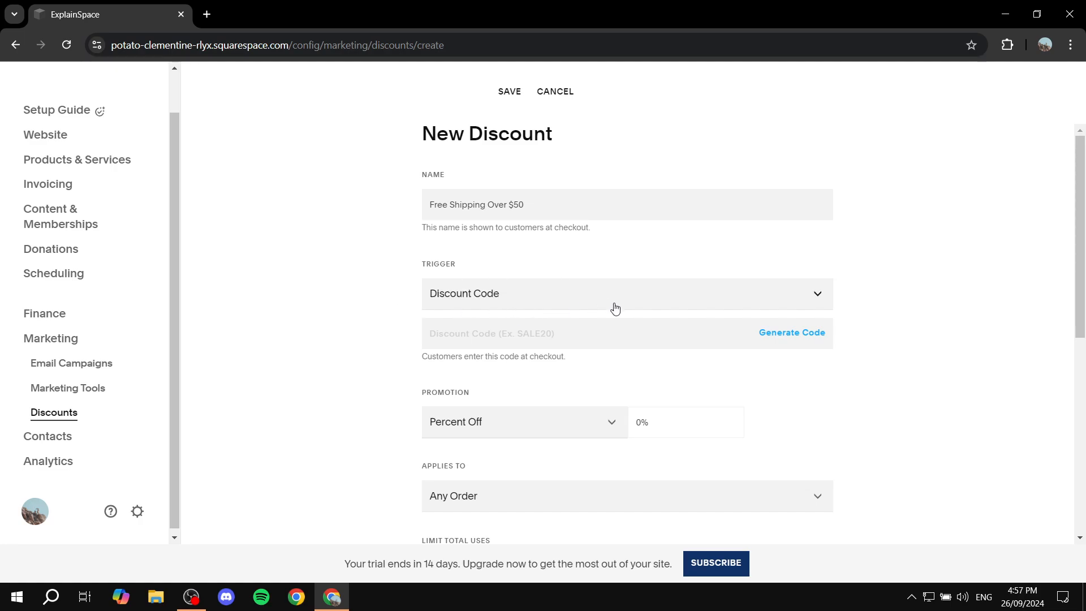
pyautogui.click(788, 333)
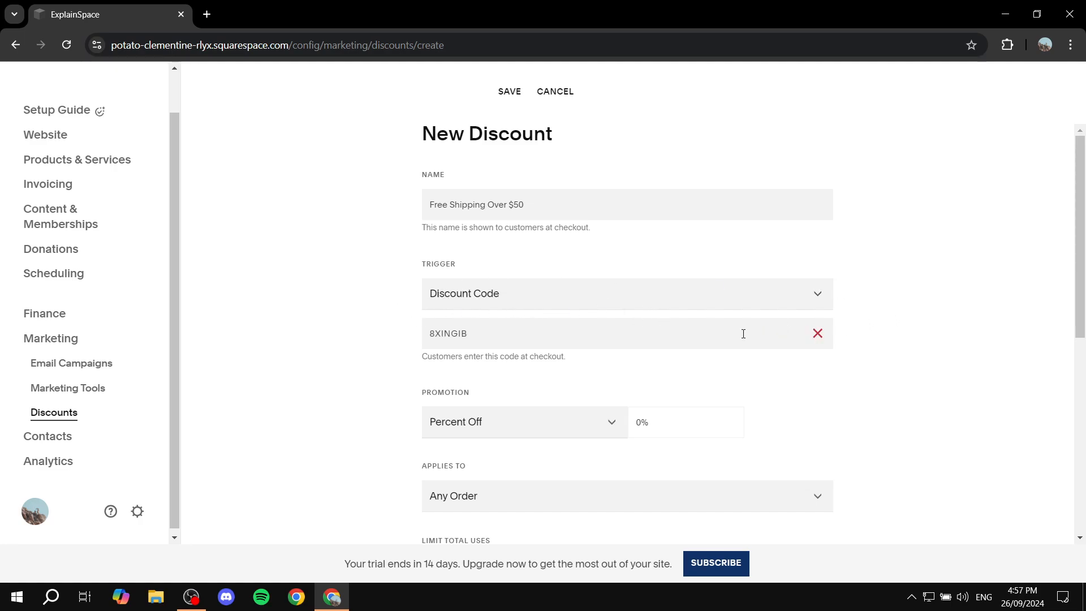
pyautogui.doubleClick(585, 336)
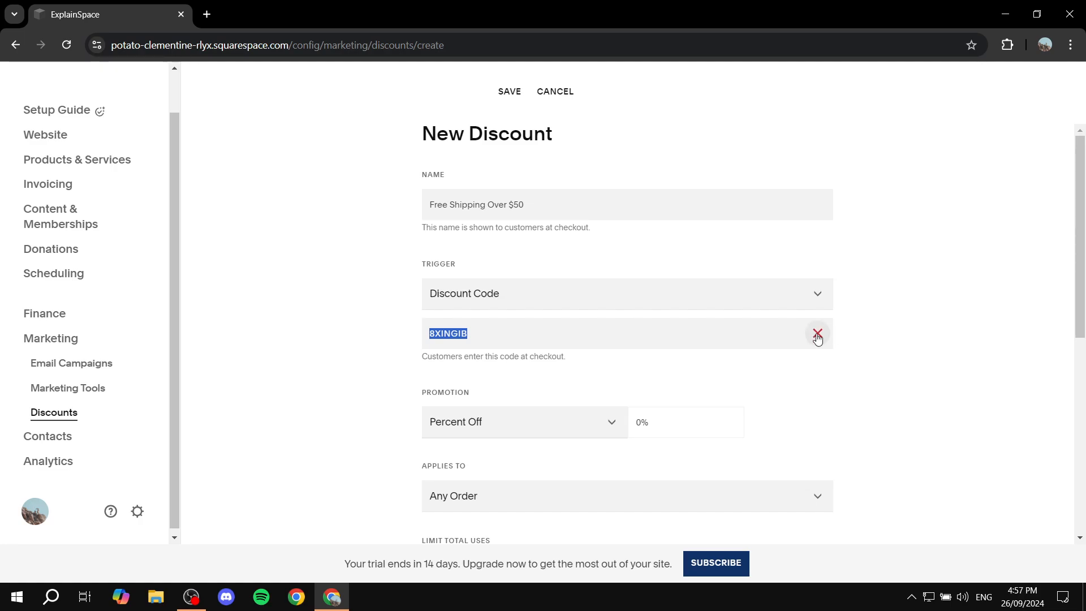
pyautogui.click(804, 373)
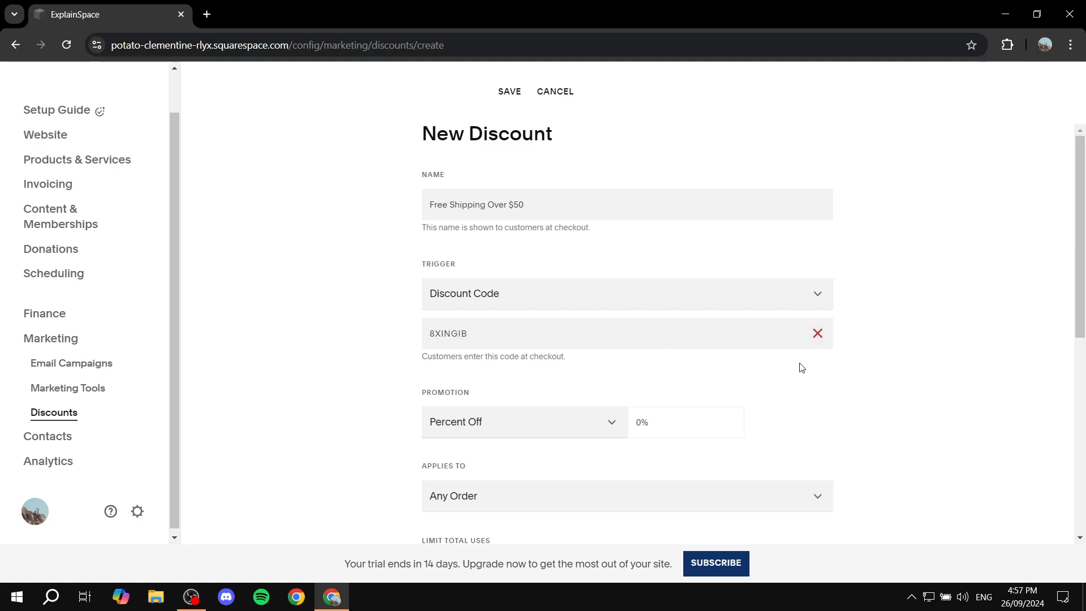
# - Set the discount's promotion type to Free Shipping or Local Delivery
pyautogui.scroll(-1, 516, 337)
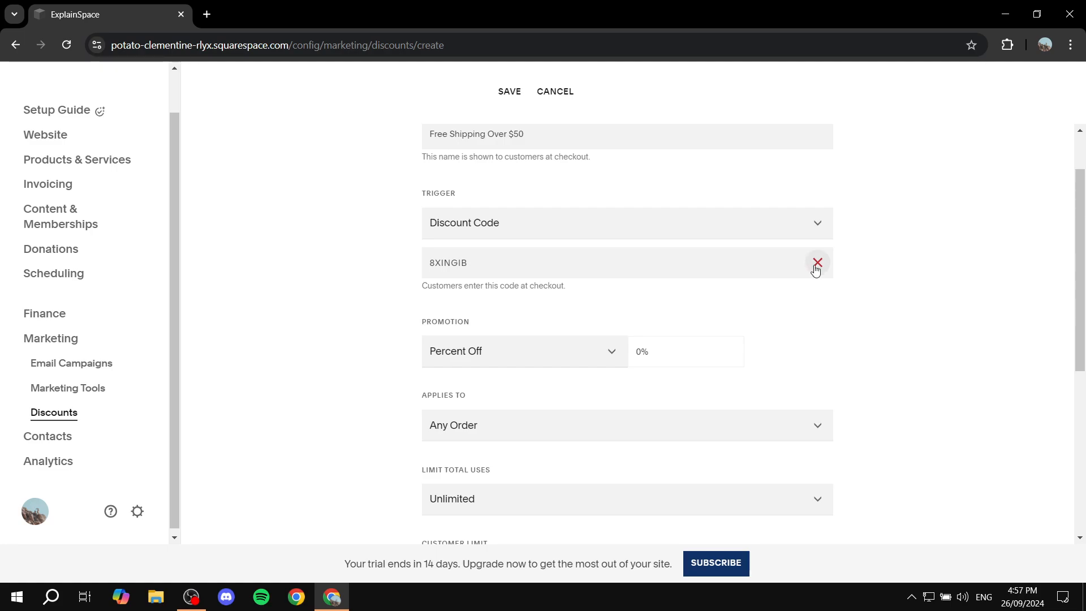
pyautogui.scroll(-1, 818, 240)
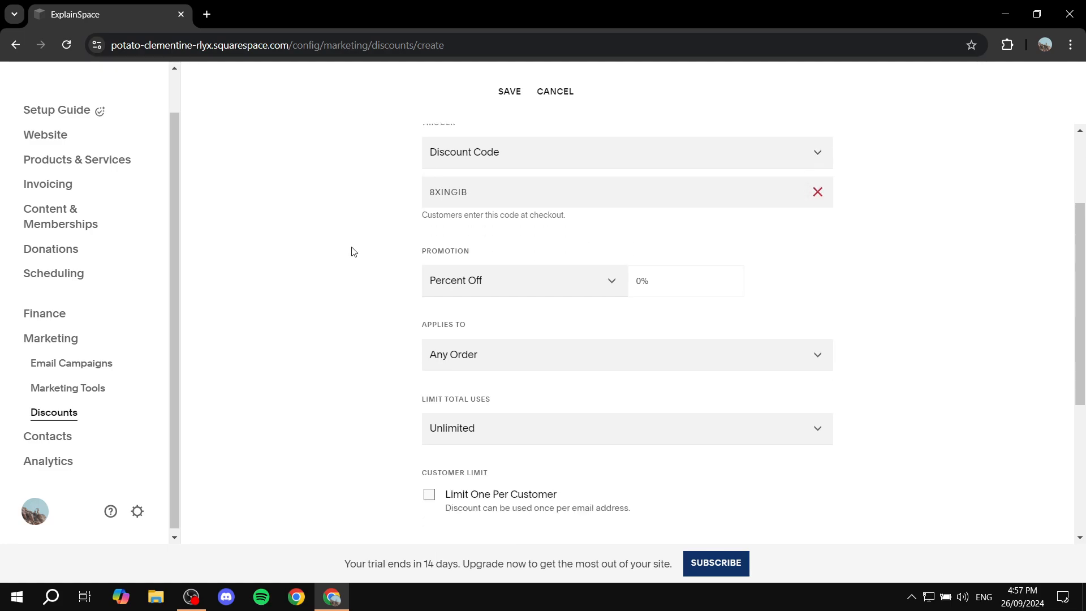
pyautogui.moveTo(424, 253); pyautogui.dragTo(523, 252)
pyautogui.click(523, 252)
pyautogui.click(600, 284)
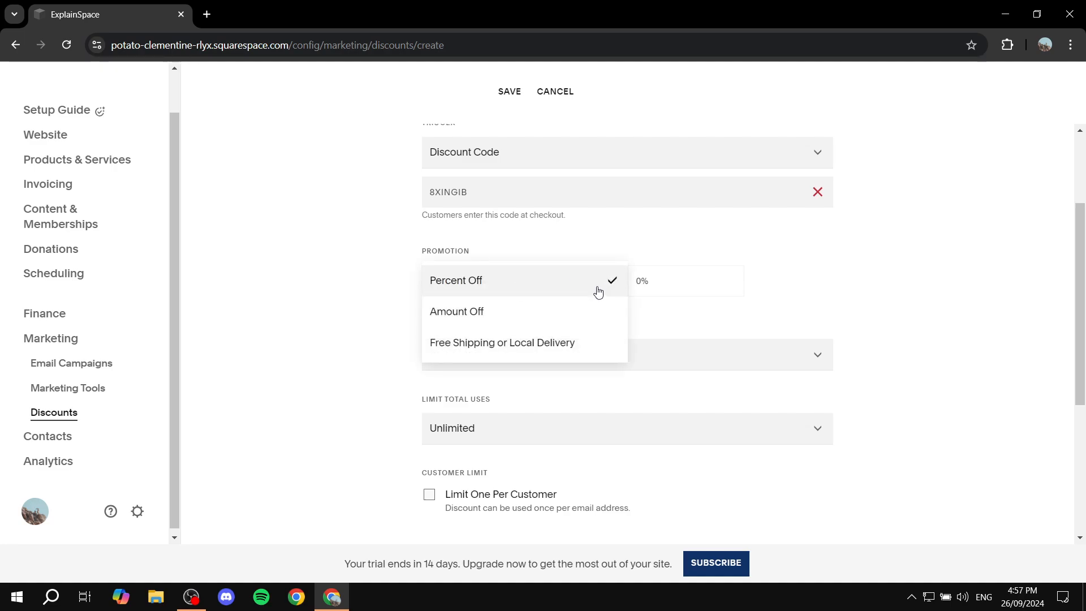
pyautogui.click(532, 348)
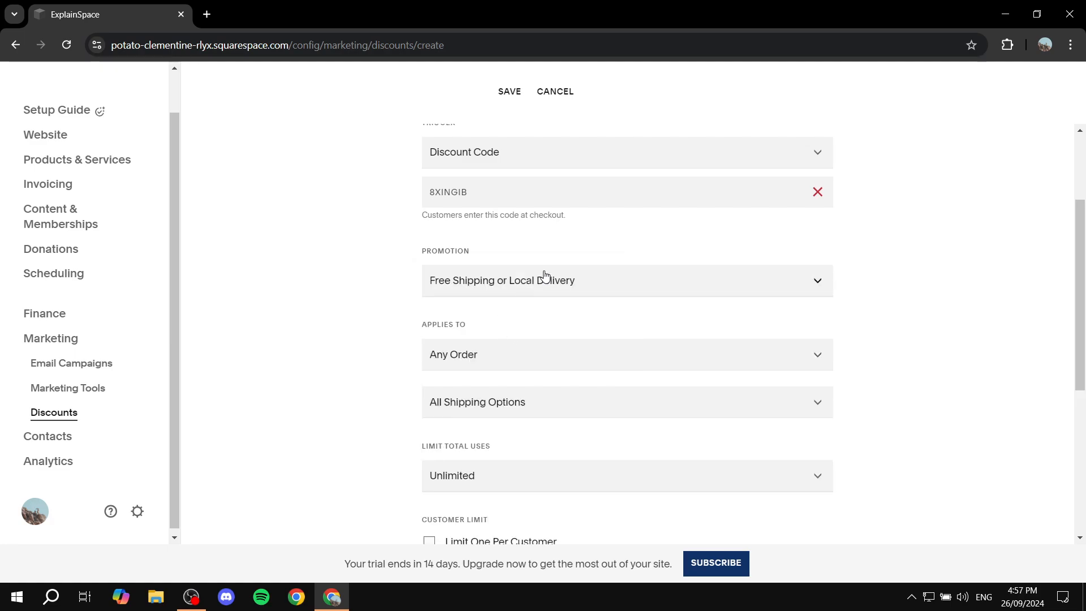
# - Apply the discount to Orders Over with a minimum order amount of $50.00
pyautogui.scroll(-1, 432, 298)
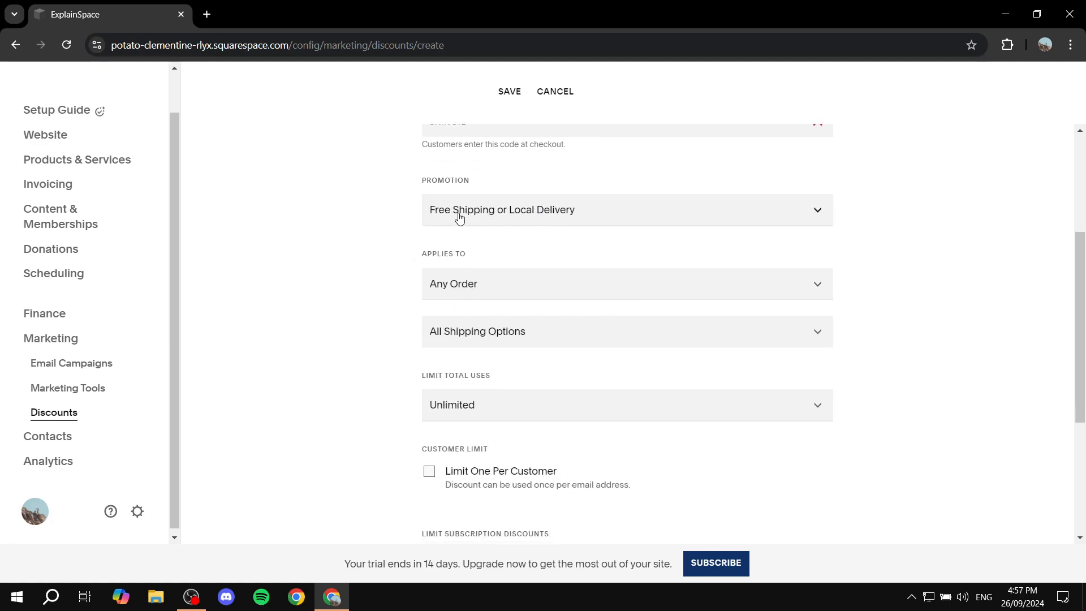
pyautogui.moveTo(408, 259); pyautogui.dragTo(480, 255)
pyautogui.click(488, 258)
pyautogui.click(546, 284)
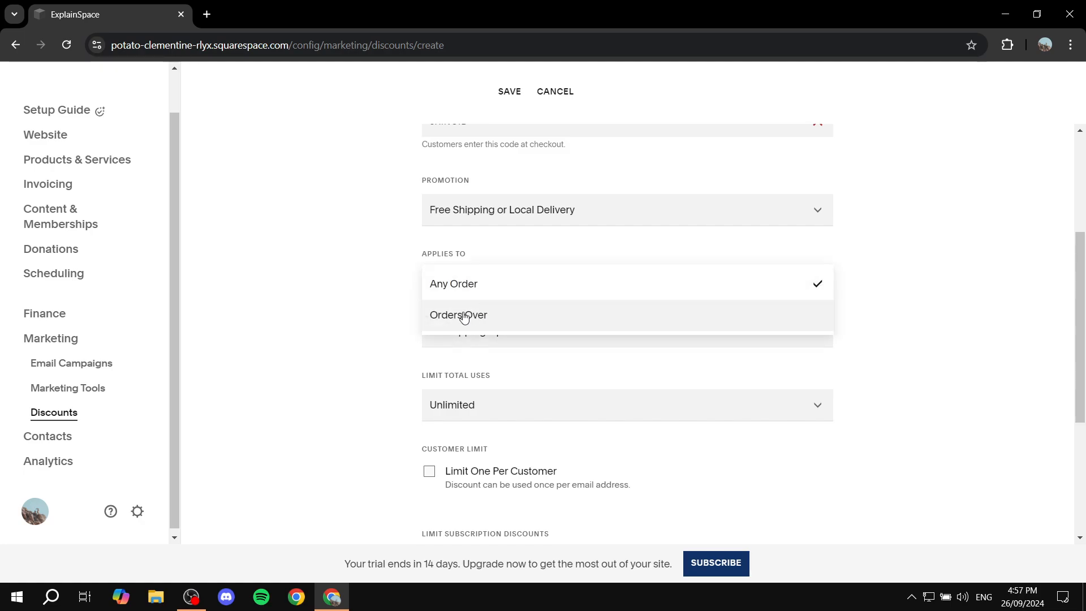
pyautogui.click(474, 315)
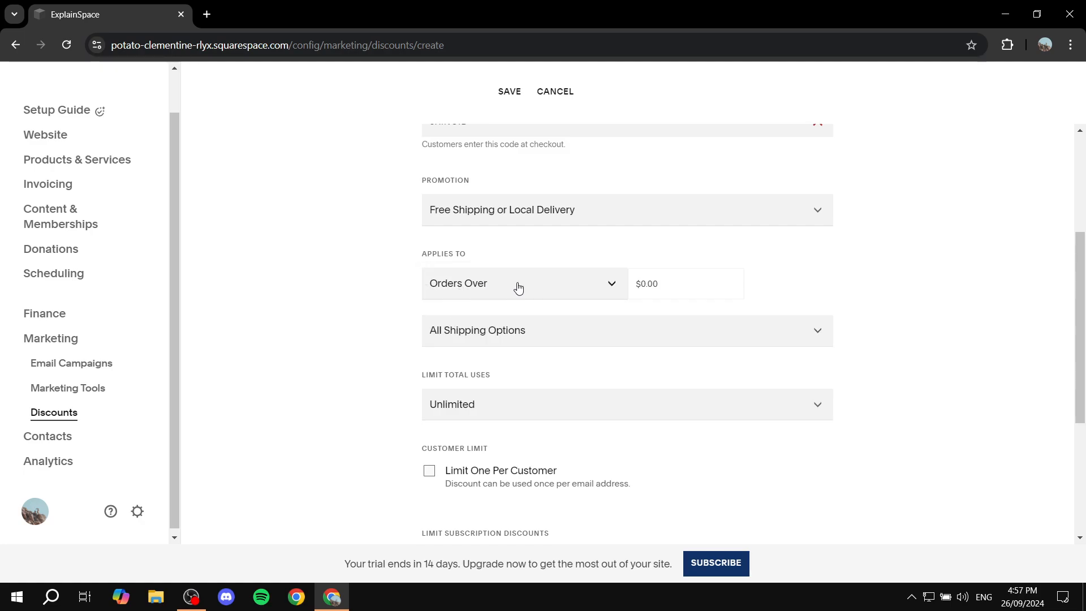
pyautogui.click(666, 284)
pyautogui.write('50')
pyautogui.click(885, 297)
# - Try All Local Delivery Options as the discount's delivery scope, and switch back to All Shipping Options
pyautogui.click(564, 332)
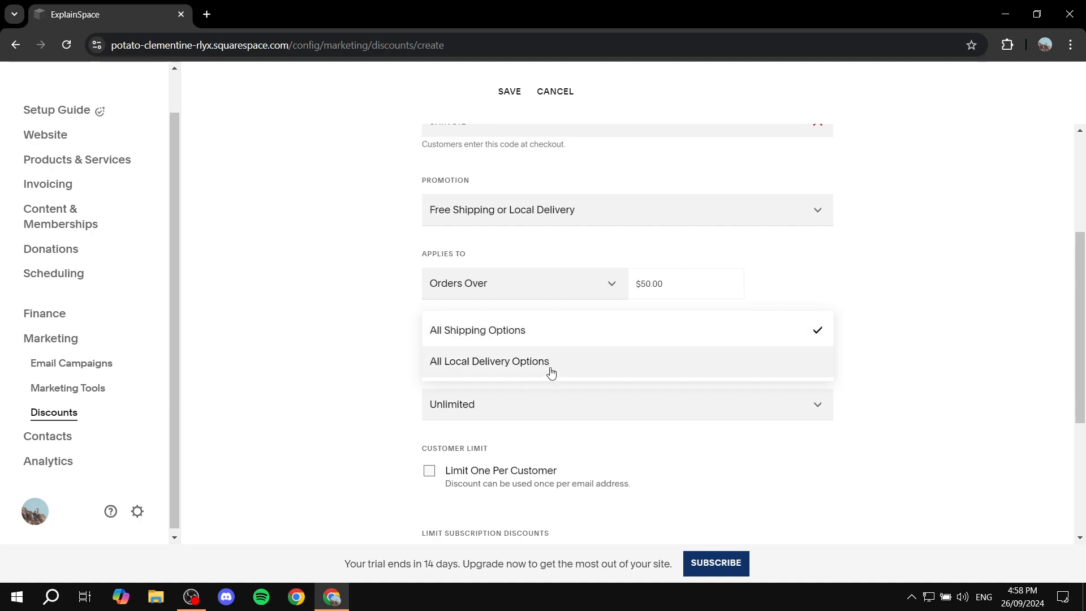
pyautogui.click(505, 372)
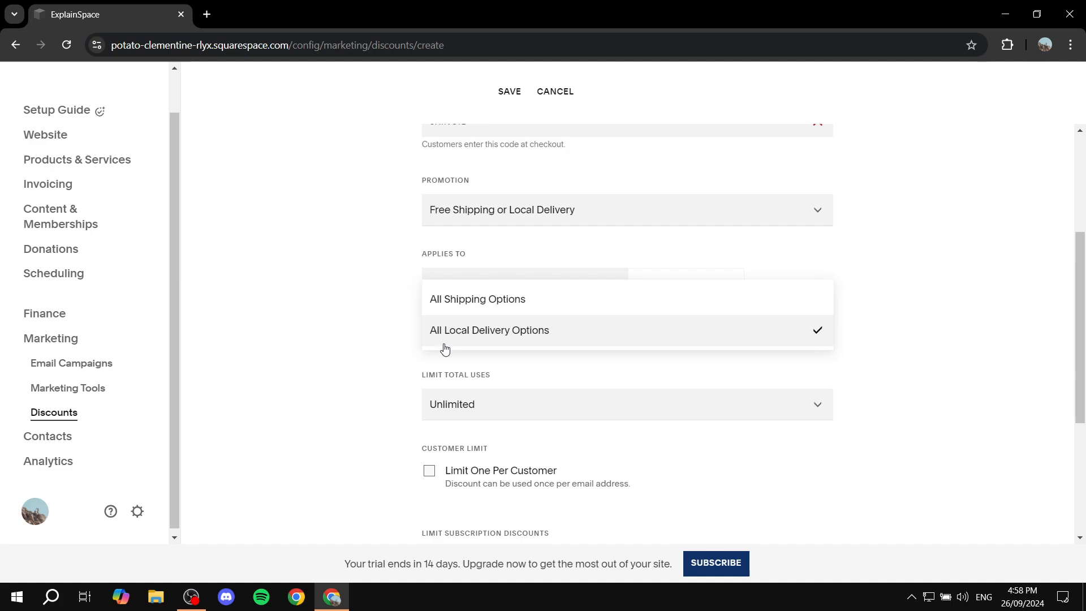
pyautogui.click(505, 306)
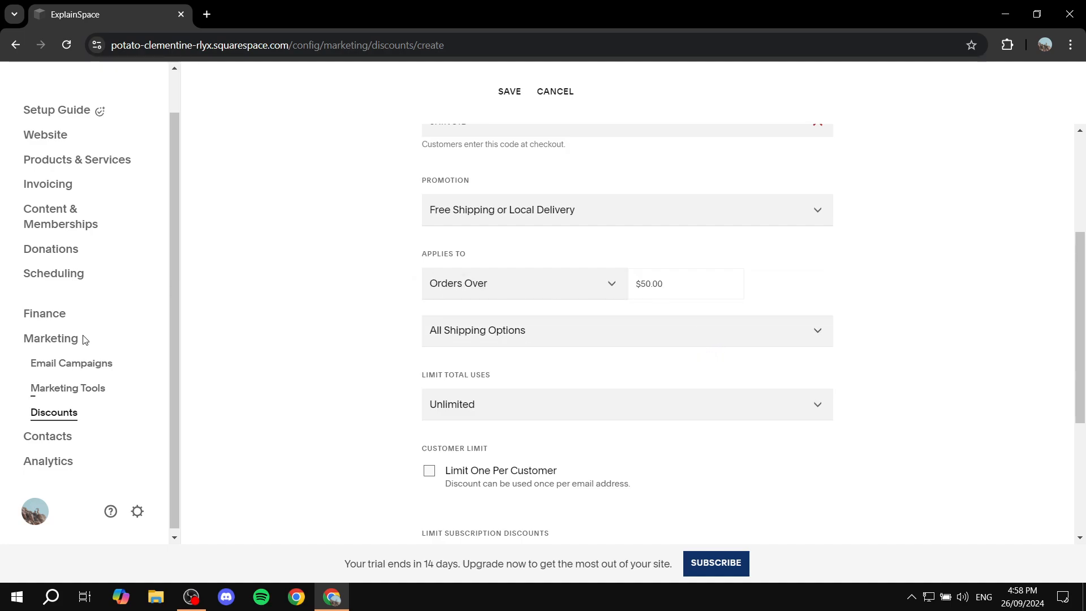
# - Try Limited Uses for the discount's total use limit, and return it to Unlimited
pyautogui.scroll(-3, 682, 258)
pyautogui.moveTo(412, 234); pyautogui.dragTo(513, 232)
pyautogui.click(515, 231)
pyautogui.click(532, 267)
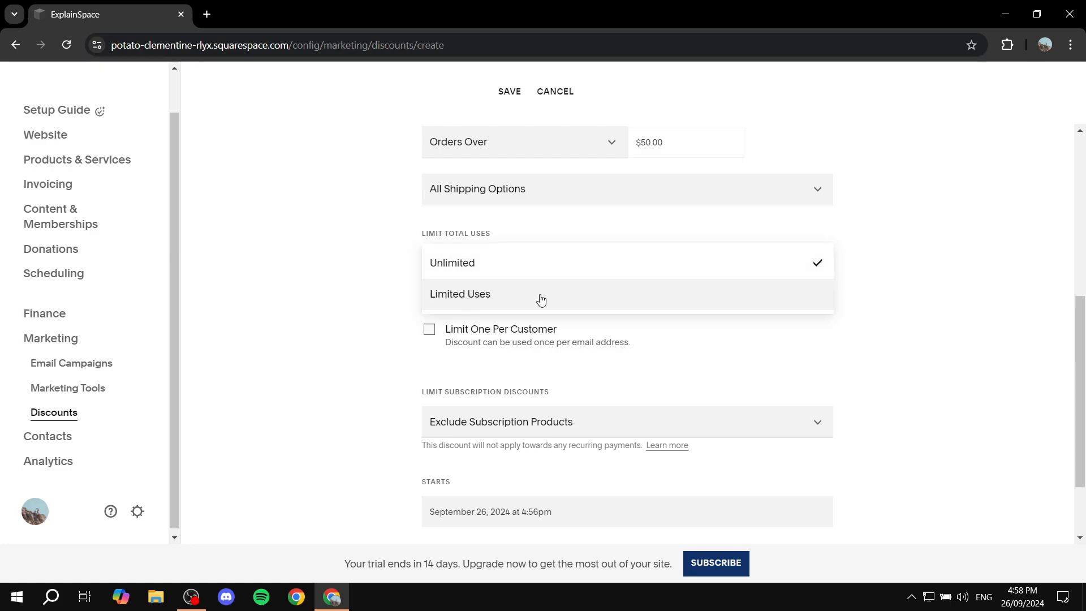
pyautogui.click(471, 294)
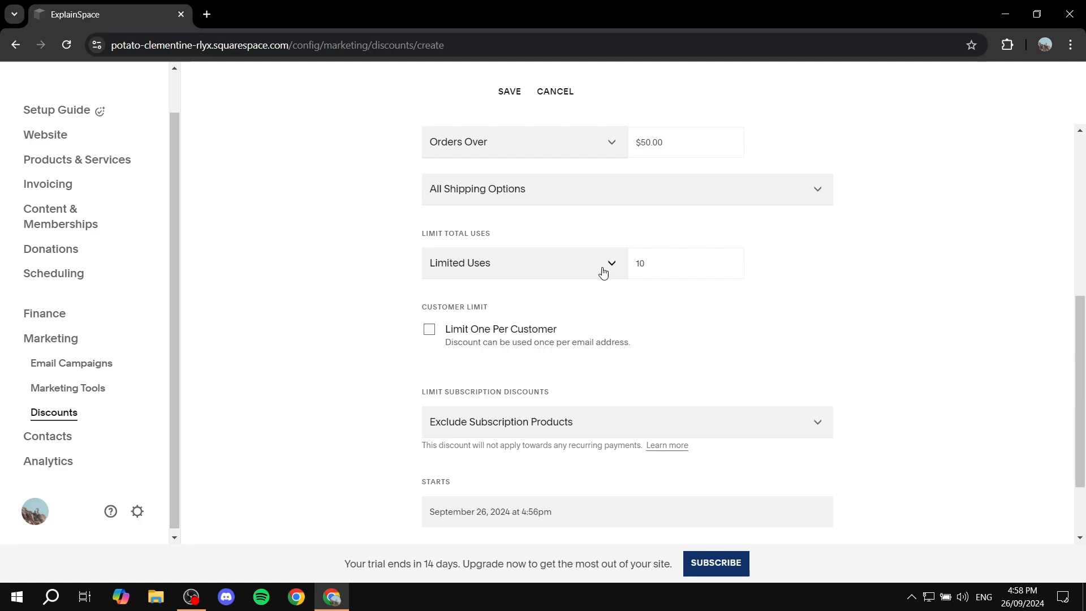
pyautogui.doubleClick(660, 264)
pyautogui.click(596, 265)
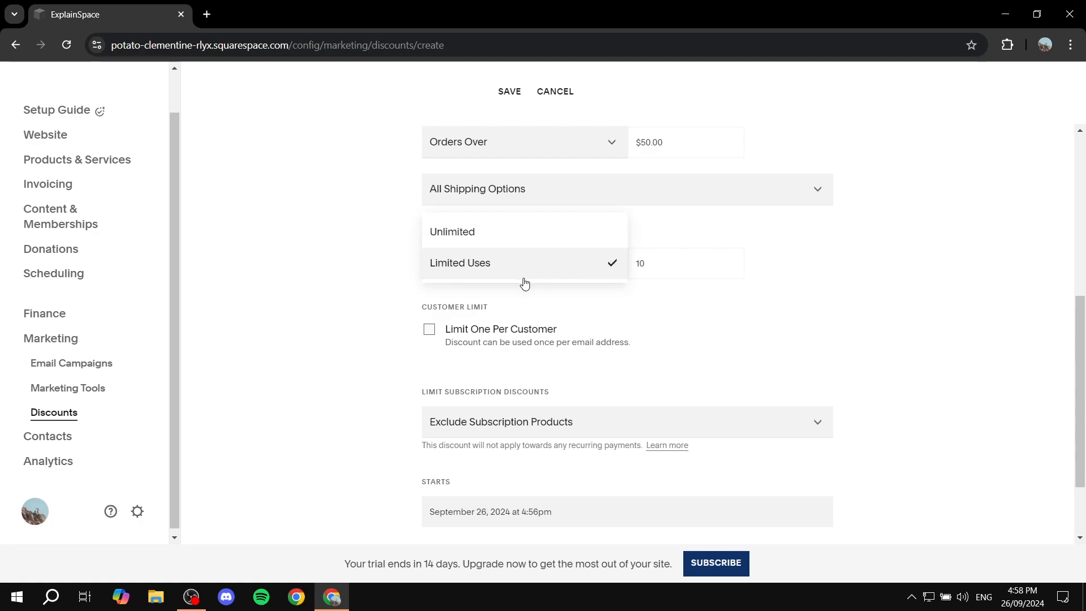
pyautogui.click(524, 283)
pyautogui.click(520, 270)
pyautogui.click(478, 237)
# - Enable Limit One Per Customer for the discount and dismiss the account upgrade offer
pyautogui.scroll(6, 589, 122)
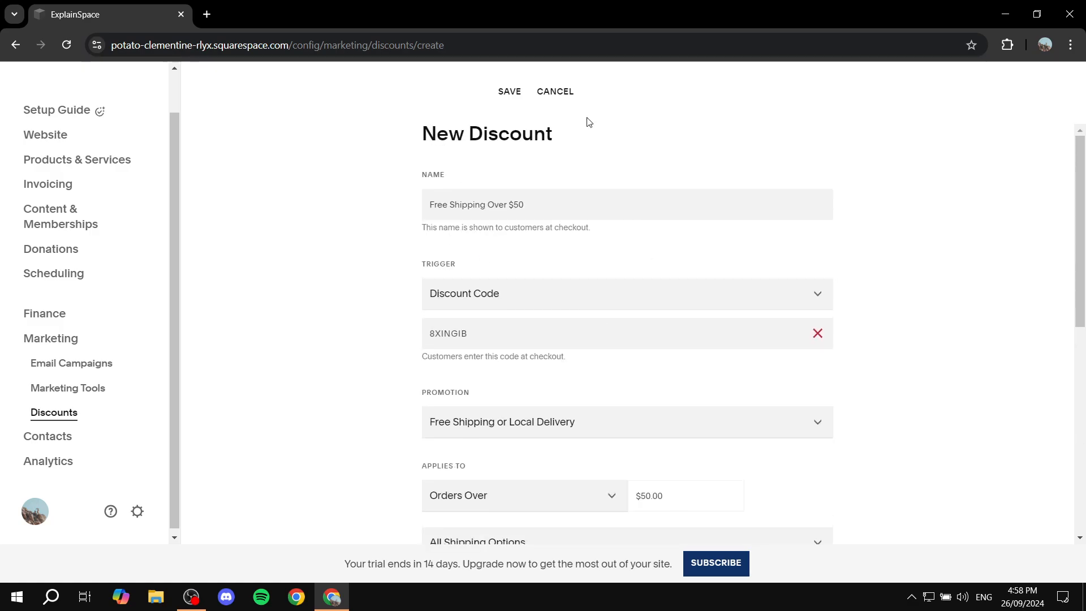
pyautogui.scroll(-5, 598, 189)
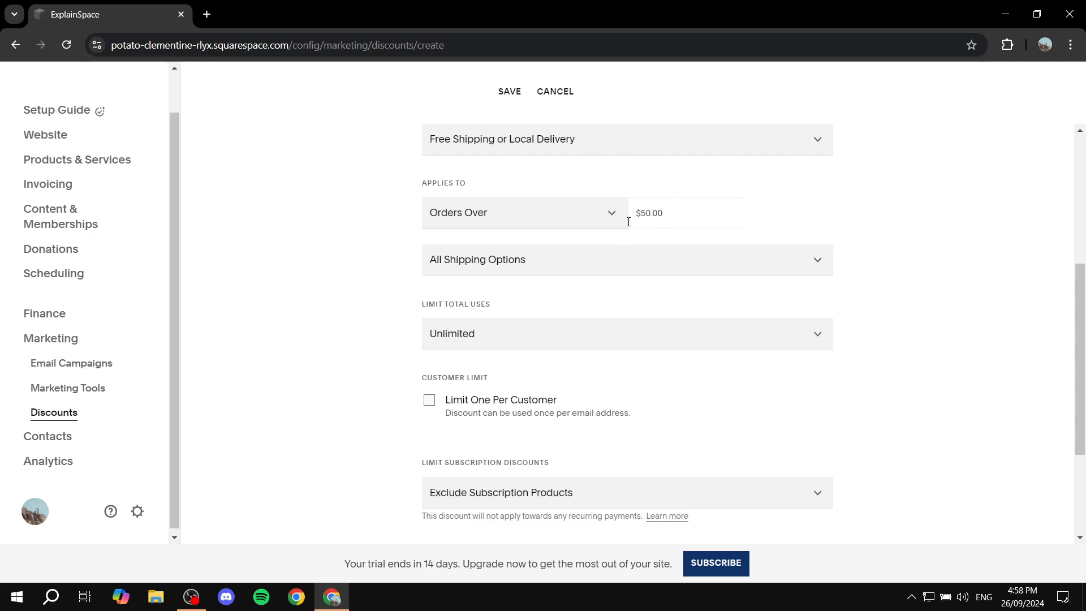
pyautogui.scroll(-3, 629, 221)
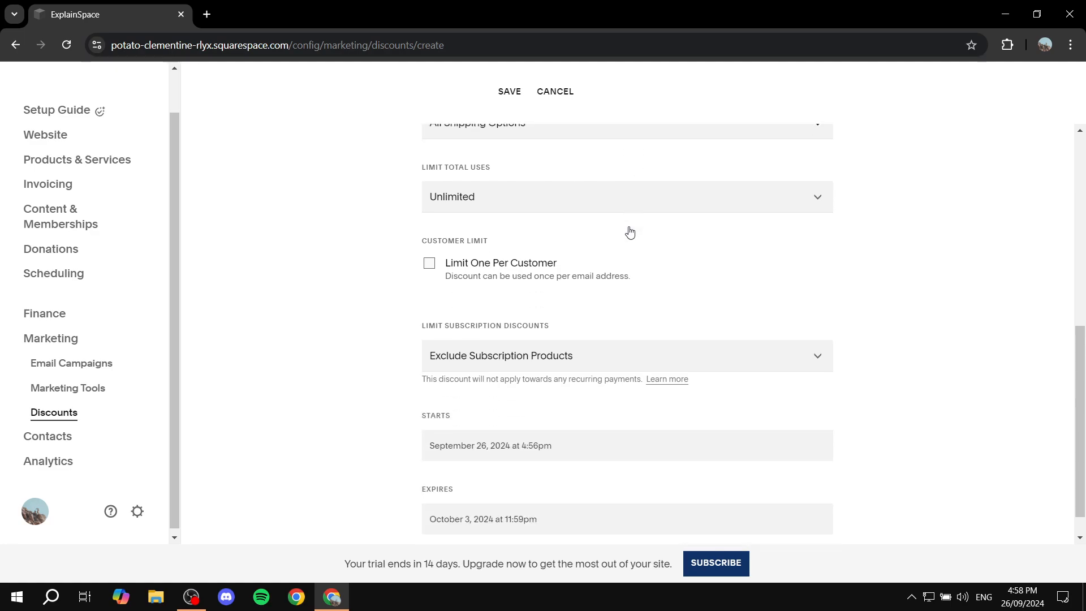
pyautogui.click(429, 260)
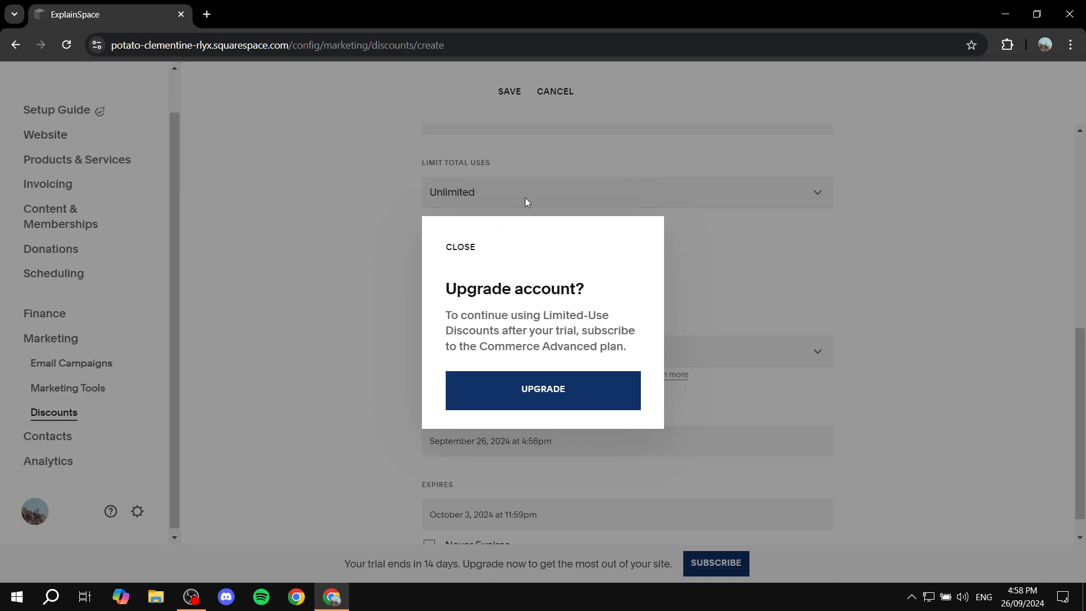
pyautogui.click(459, 247)
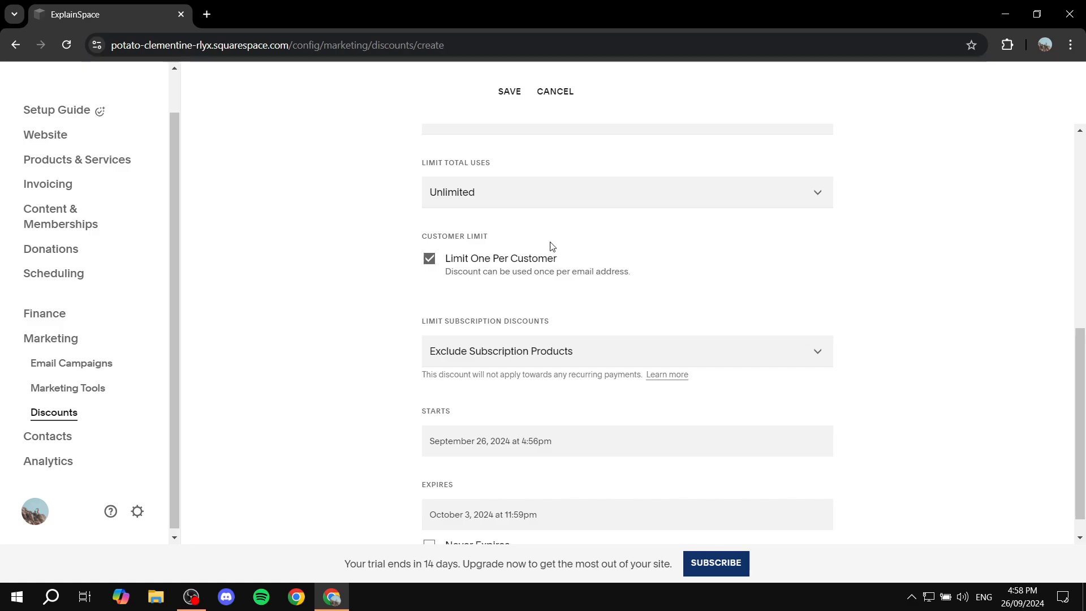
# - Turn off Limit One Per Customer for the discount and dismiss the account upgrade offer
pyautogui.click(428, 258)
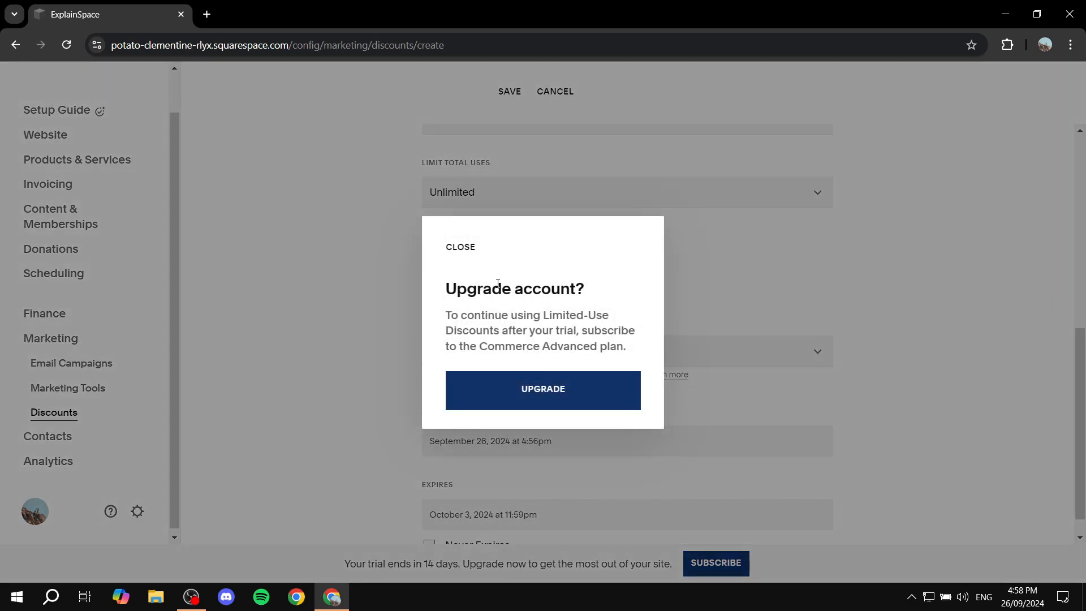
pyautogui.click(459, 250)
# - Review the choices for limiting subscription discounts and keep Exclude Subscription Products
pyautogui.scroll(-1, 639, 263)
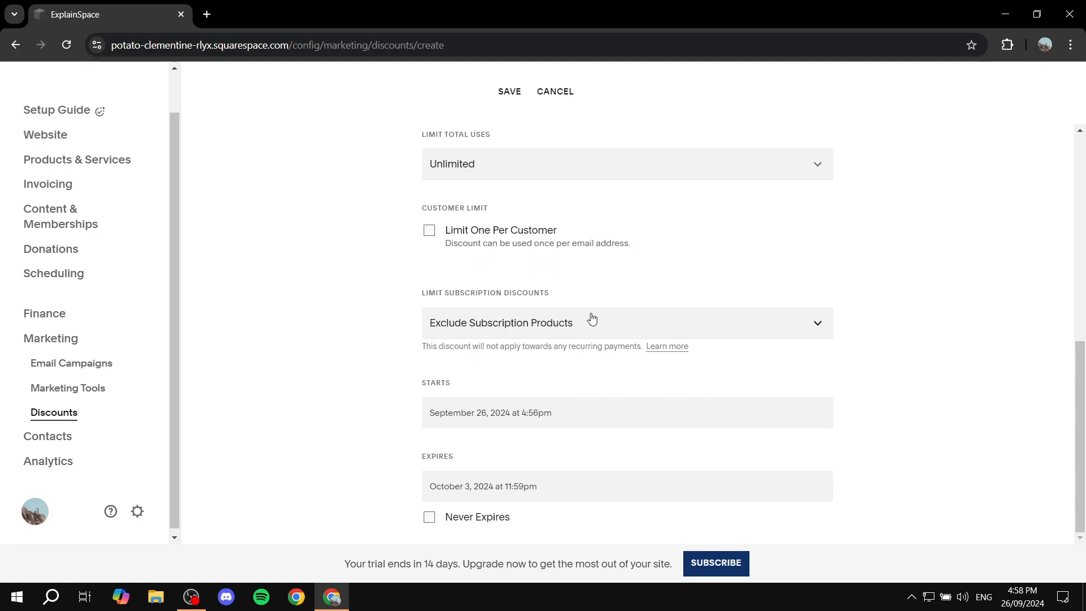
pyautogui.click(553, 329)
pyautogui.click(380, 329)
pyautogui.click(484, 322)
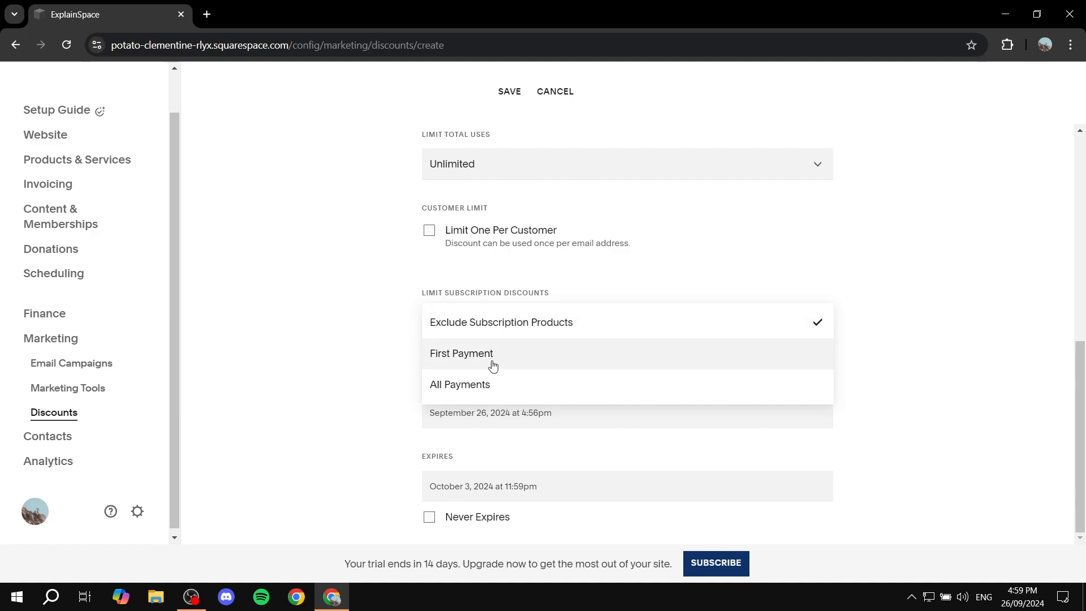
pyautogui.click(503, 327)
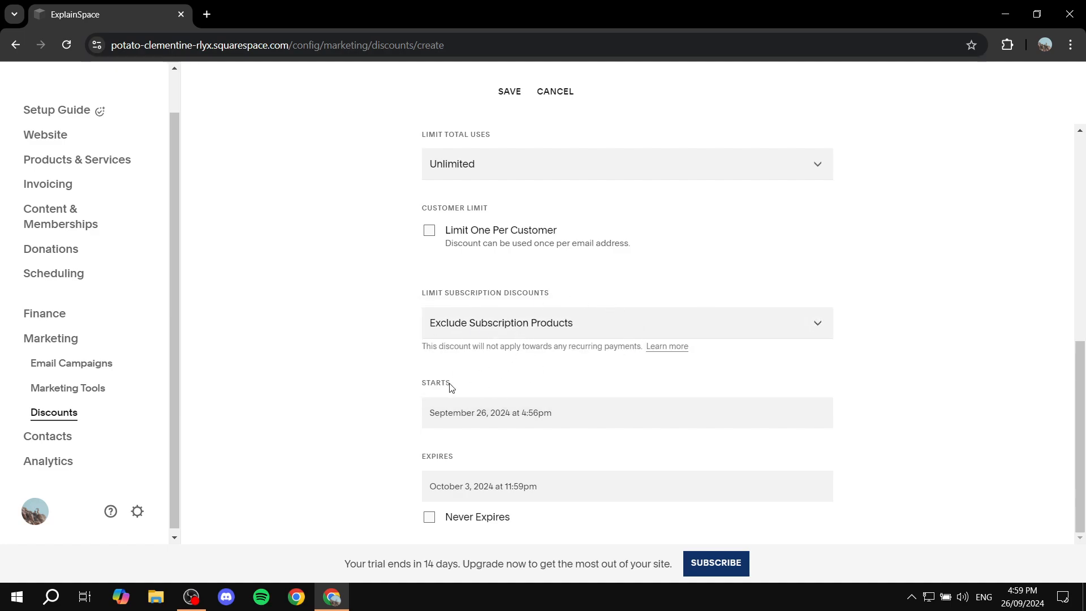
# - Save the new Free Shipping Over $50 discount and open the Website section with the Home page preview
pyautogui.scroll(10, 555, 447)
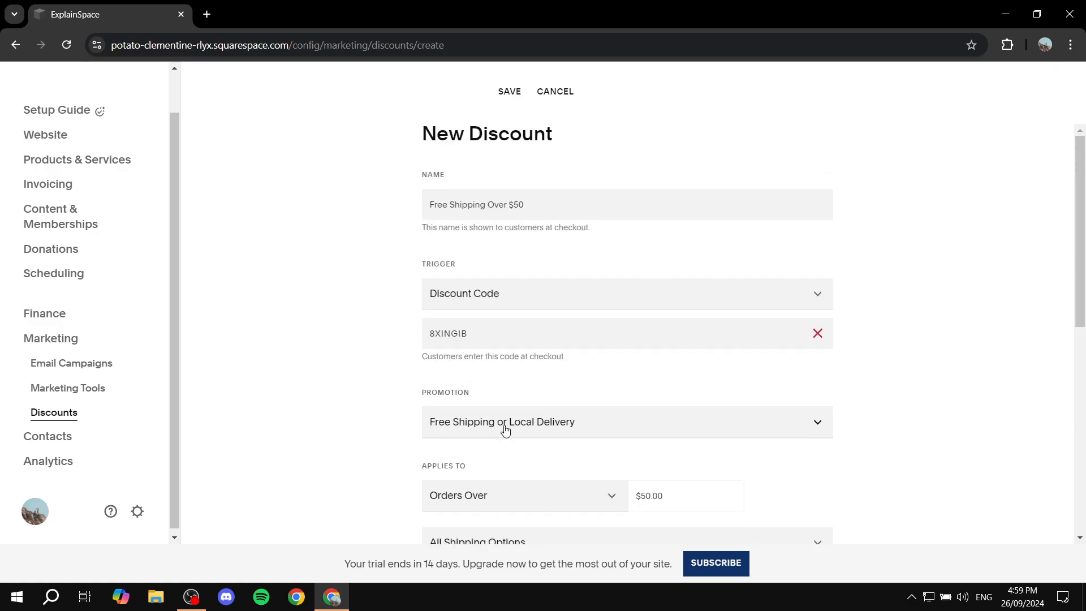
pyautogui.click(508, 101)
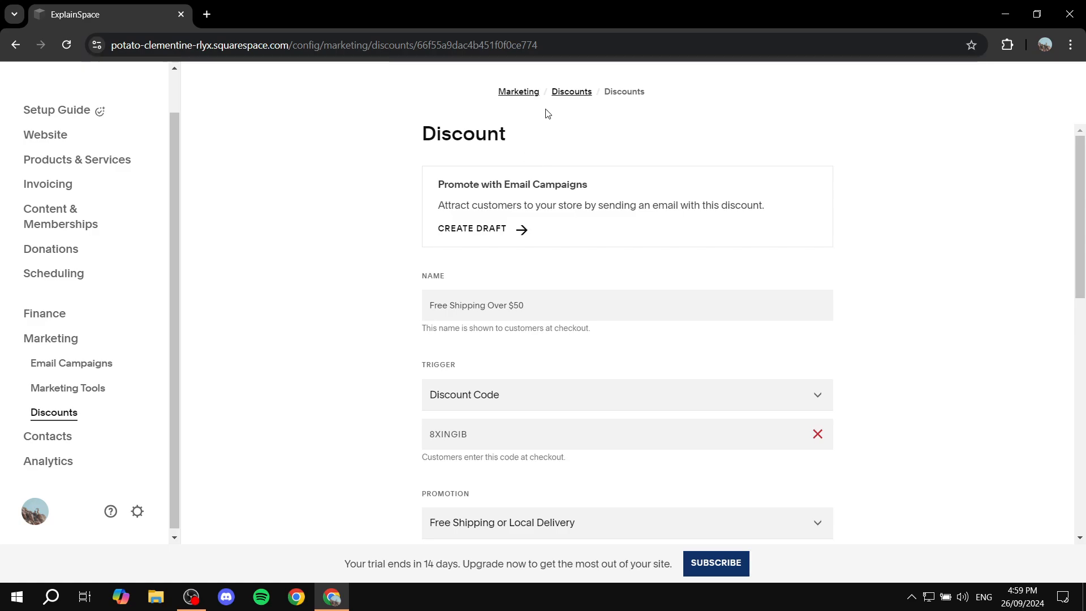
pyautogui.scroll(1, 86, 204)
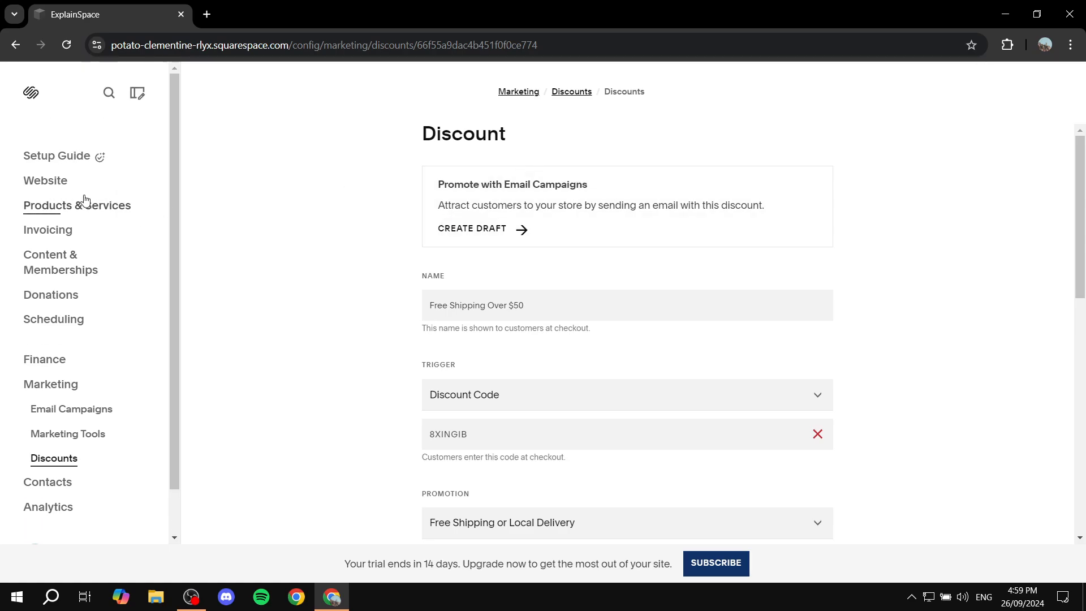
pyautogui.click(46, 181)
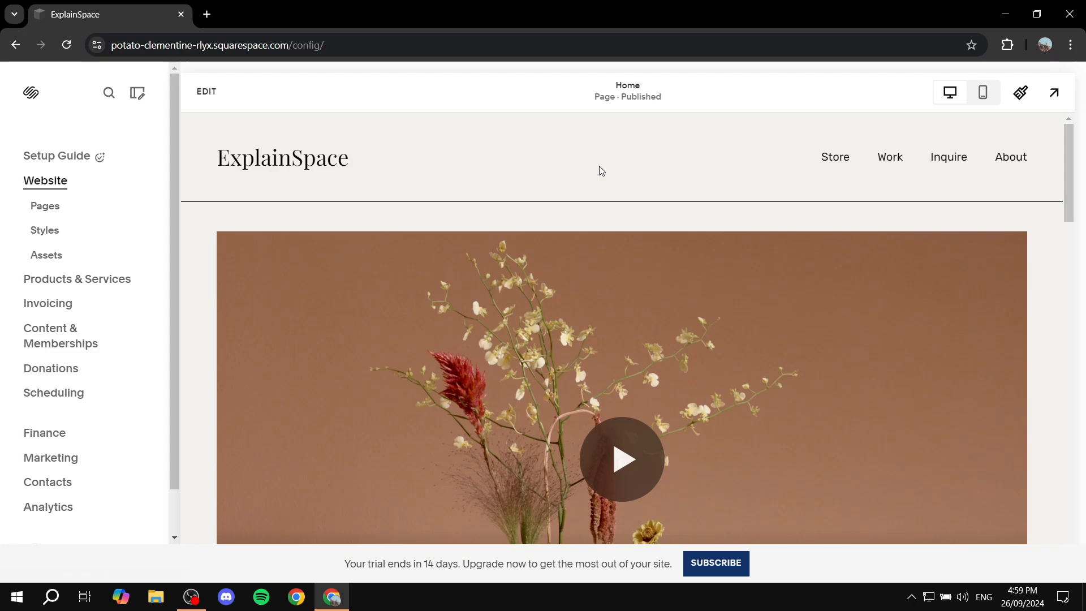